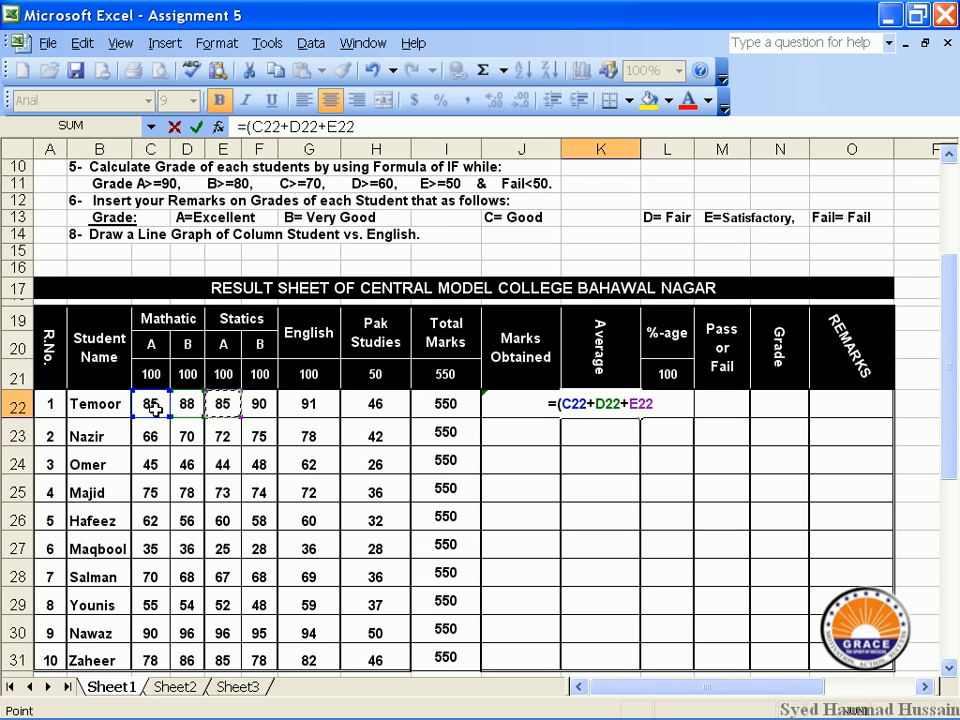
Complete the first student's average formula in K22 as =(C22+D22+E22+F22+G22+H22)/6
text(+)
key(Left)
key(Left)
key(Left)
key(Left)
key(Left)
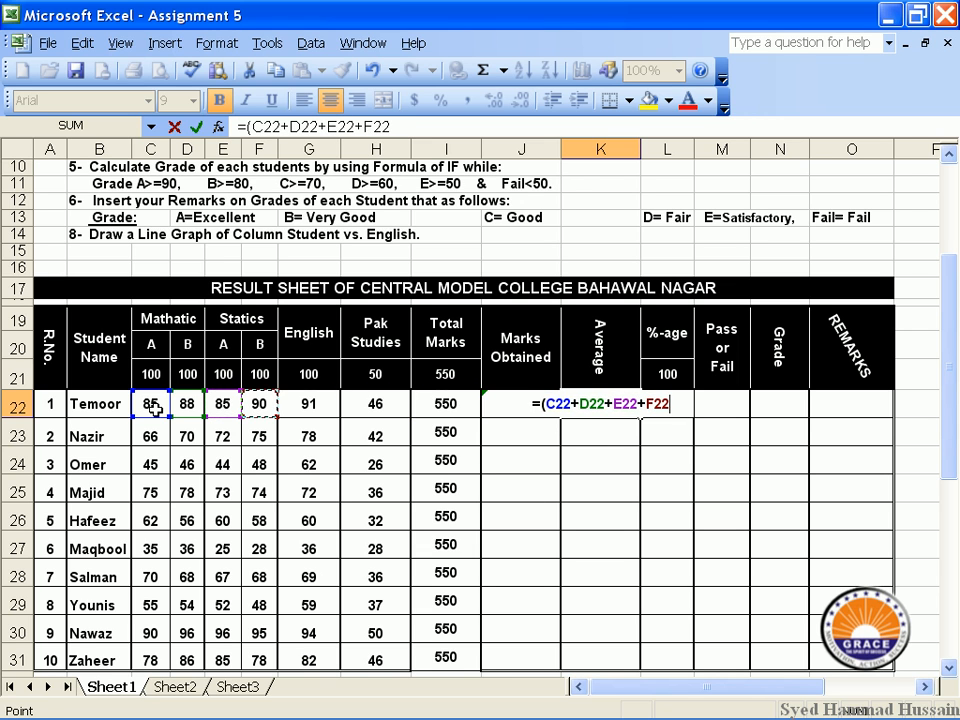
text(+)
key(Left)
key(Left)
key(Left)
key(Left)
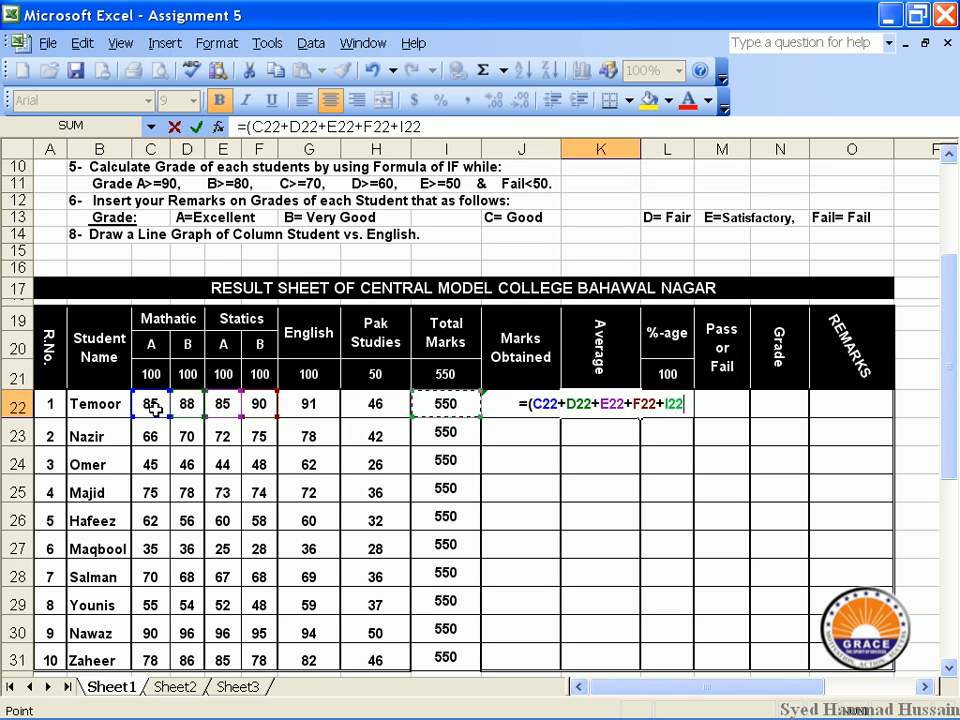
text(+)
key(Left)
key(Left)
key(Left)
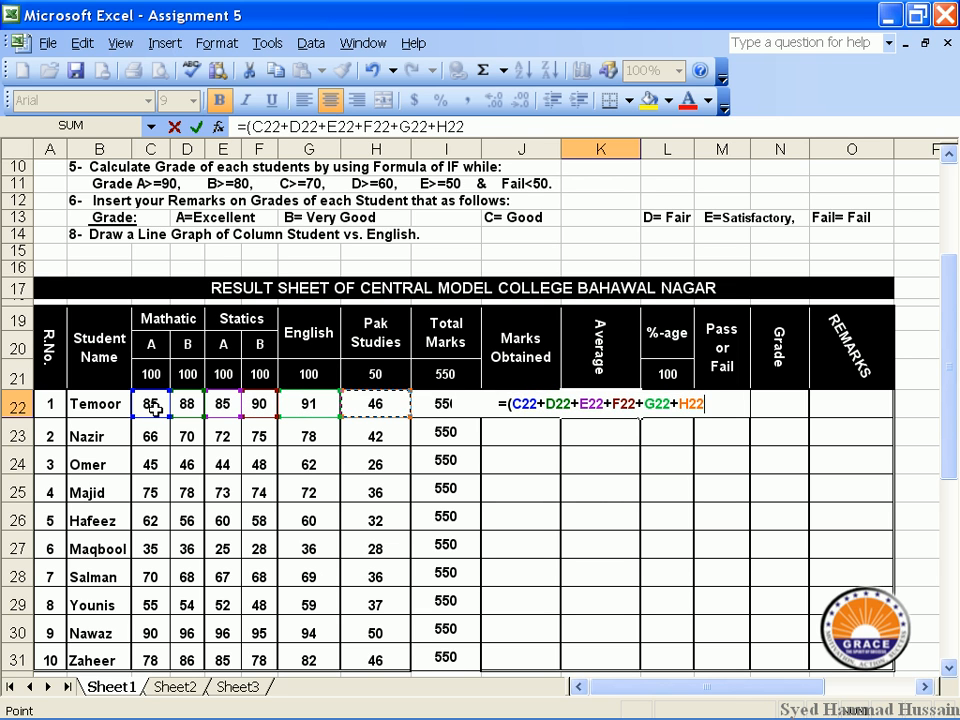
text())
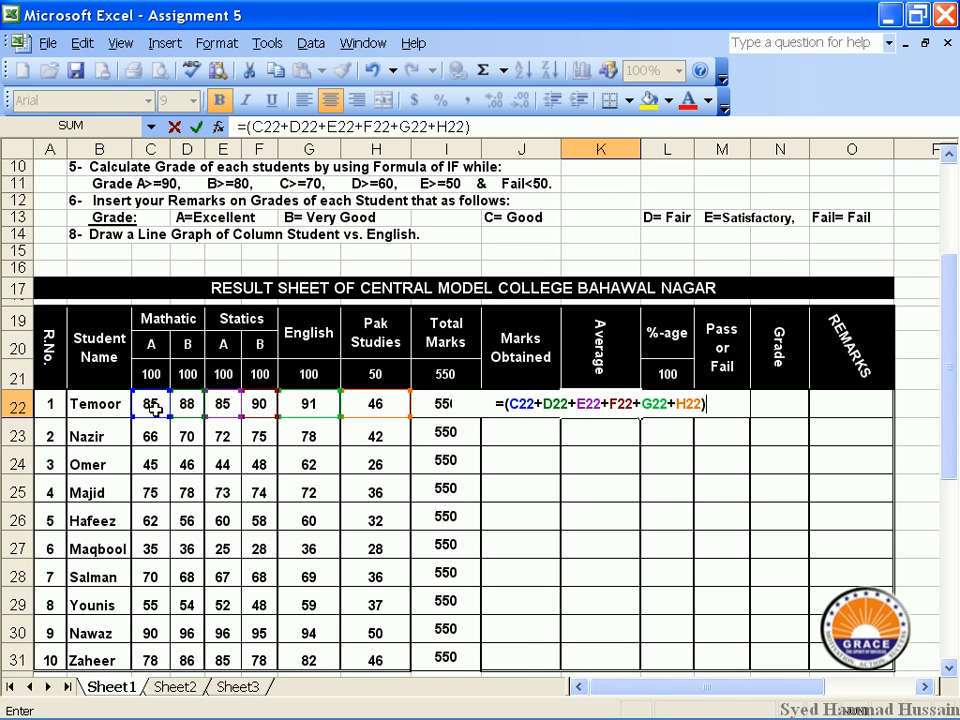
text(/)
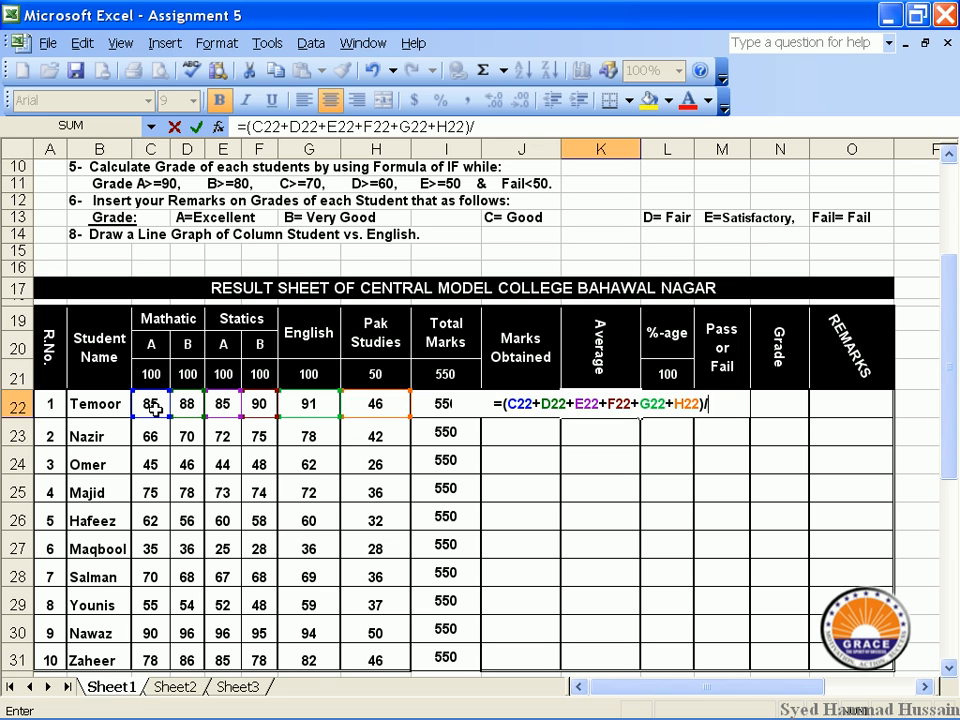
text(6)
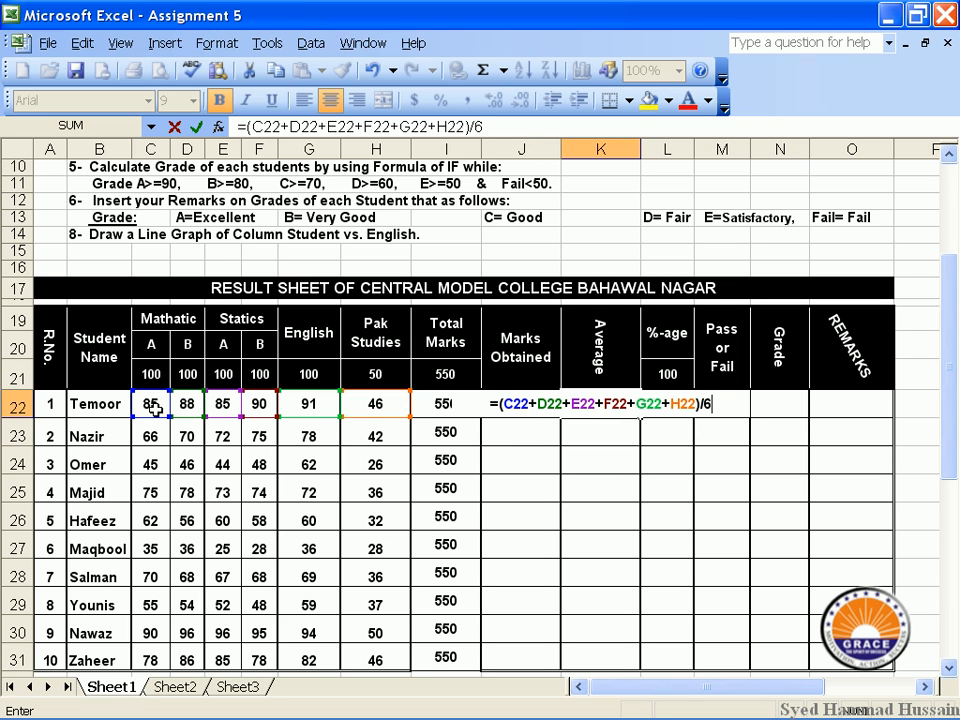
key(Return)
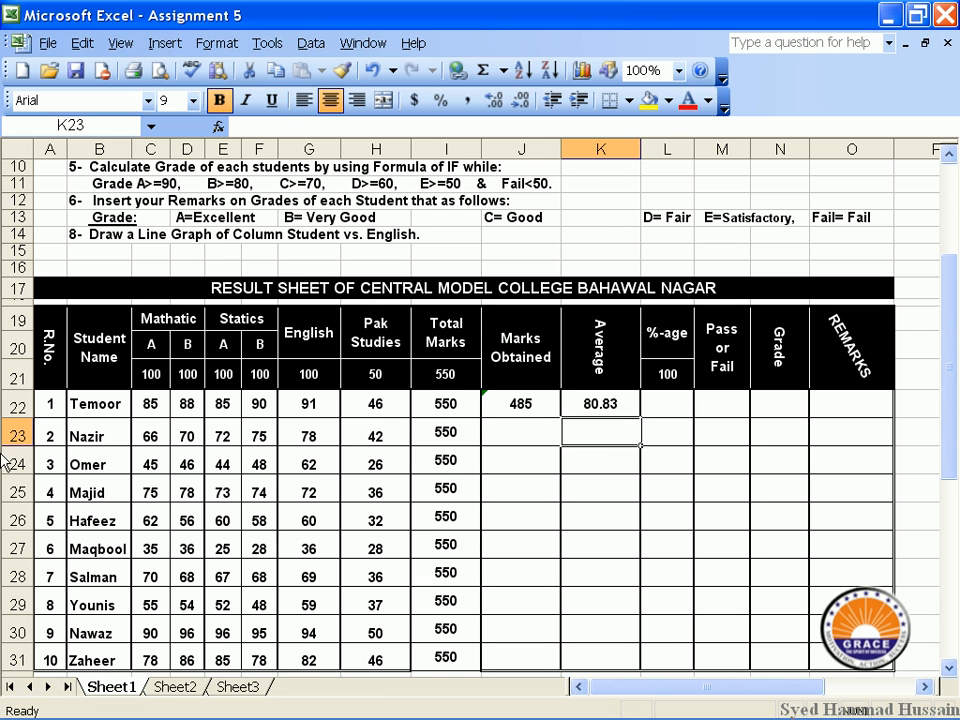
Fill the Marks Obtained formula from J22 and the Average formula from K22 down through row 31
click(529, 407)
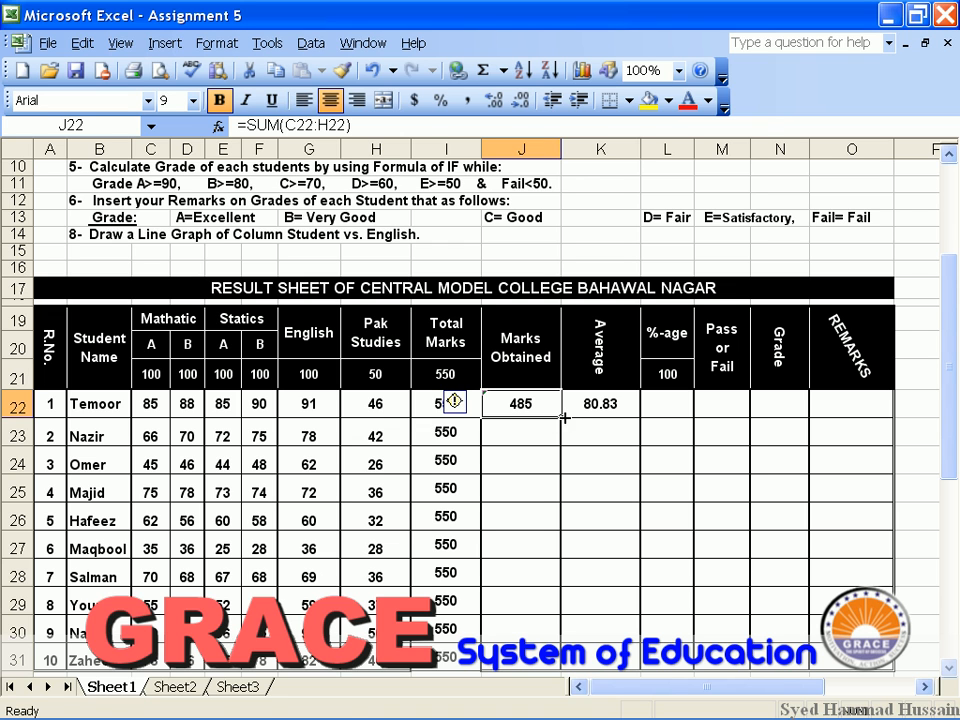
drag(564, 418, 561, 668)
click(622, 404)
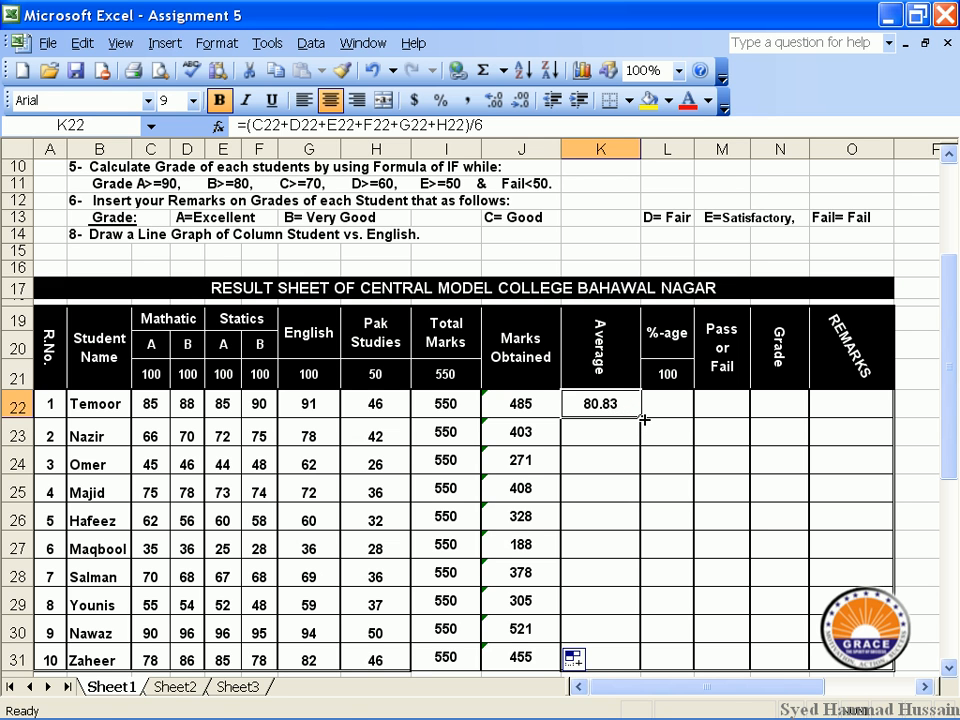
drag(641, 420, 636, 604)
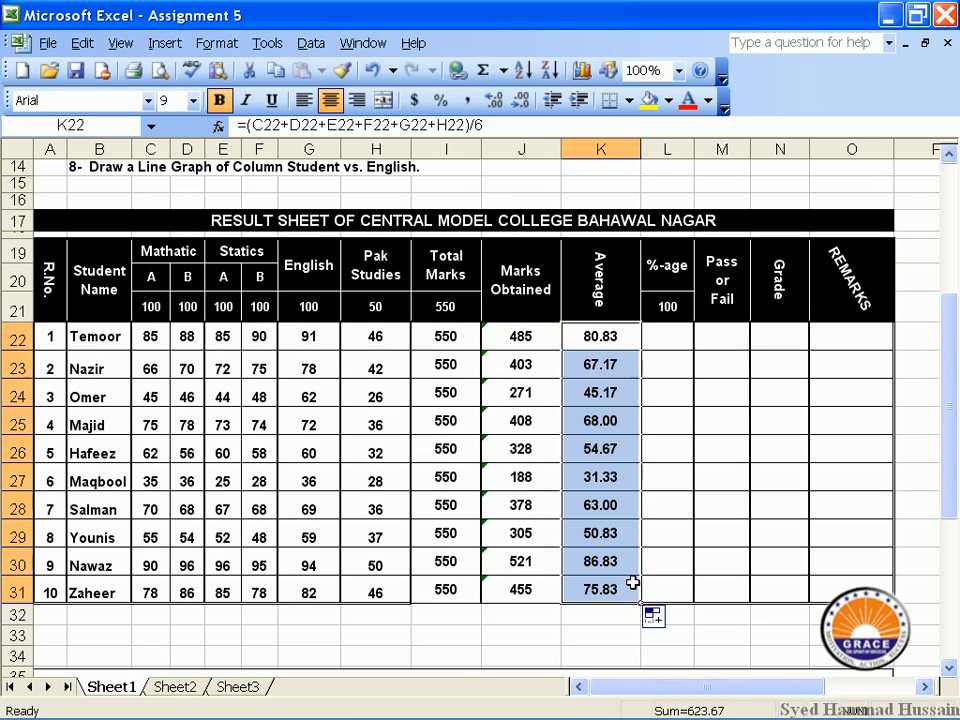
Clear all the Average formulas in K22:K31
scroll(600, 466, up, 1)
click(608, 388)
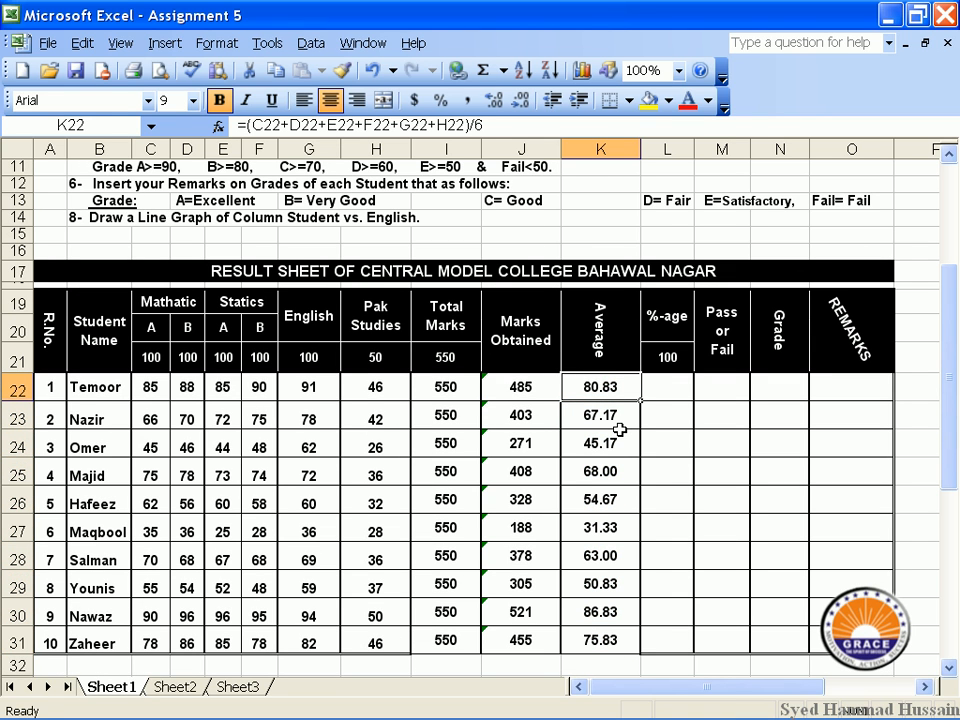
text(=)
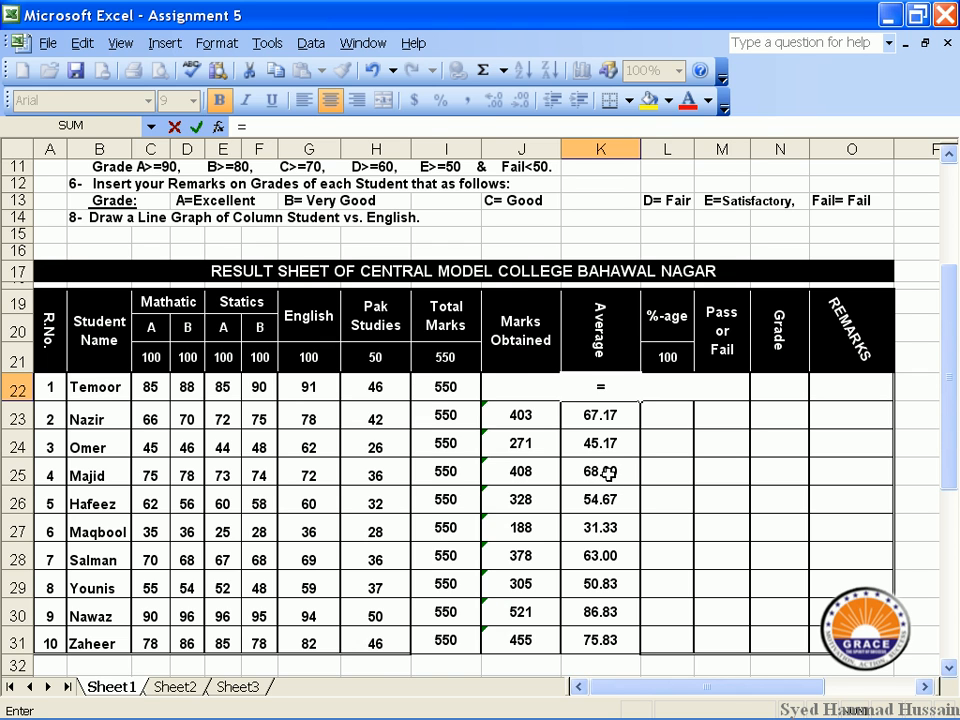
key(Escape)
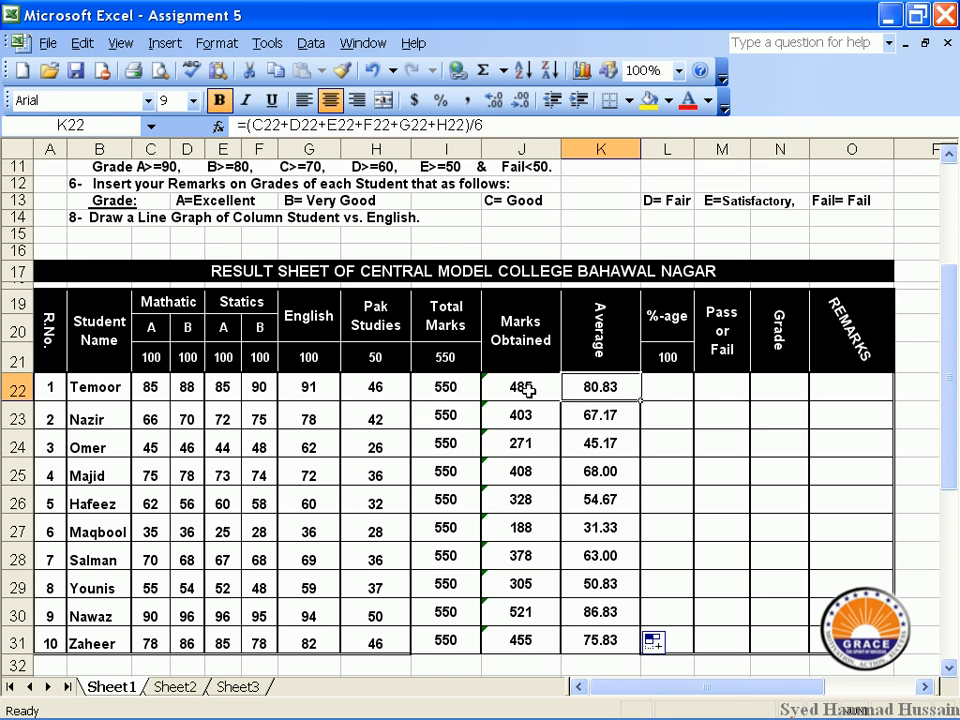
drag(614, 641, 606, 386)
key(Delete)
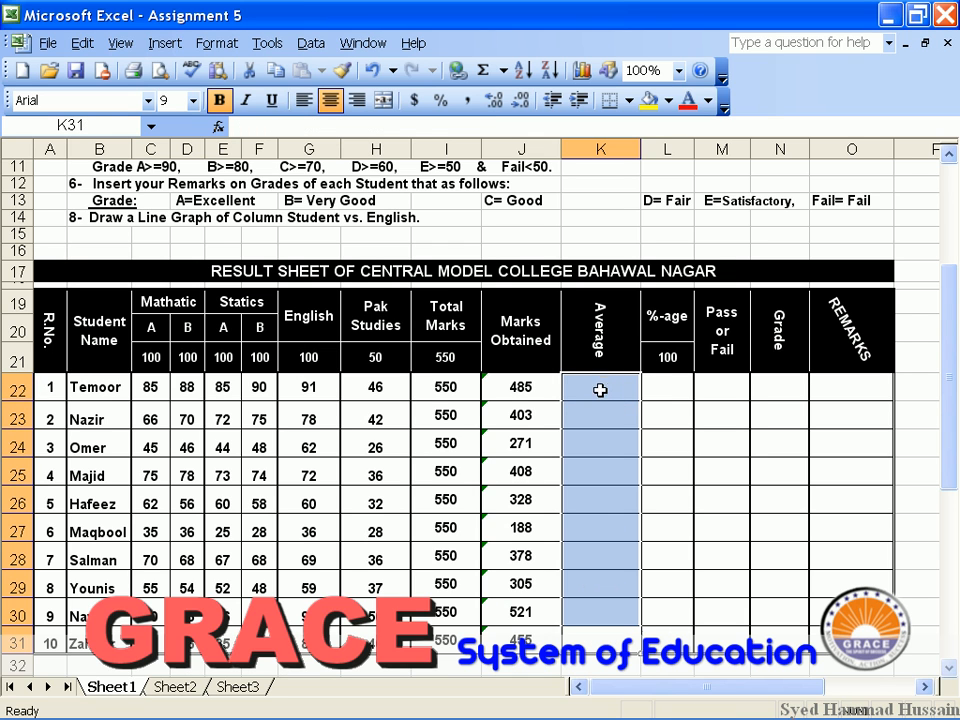
click(619, 476)
Calculate the averages from Marks Obtained by entering =J22/6 in K22 and copying the formula down through K31
click(615, 396)
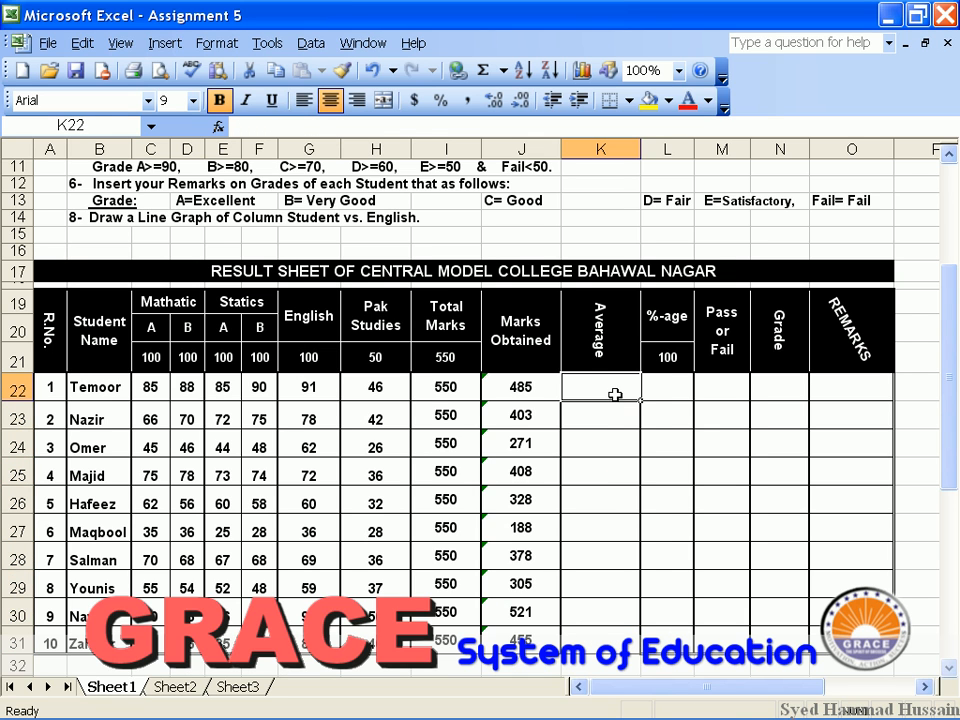
text(=)
click(525, 386)
text(/)
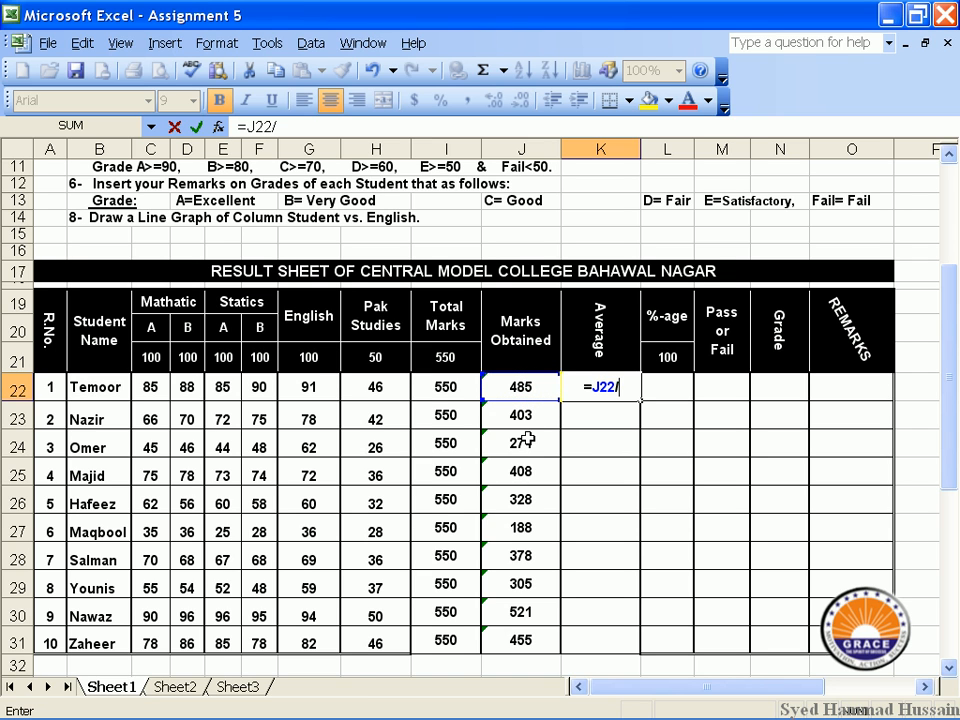
text(6)
key(Return)
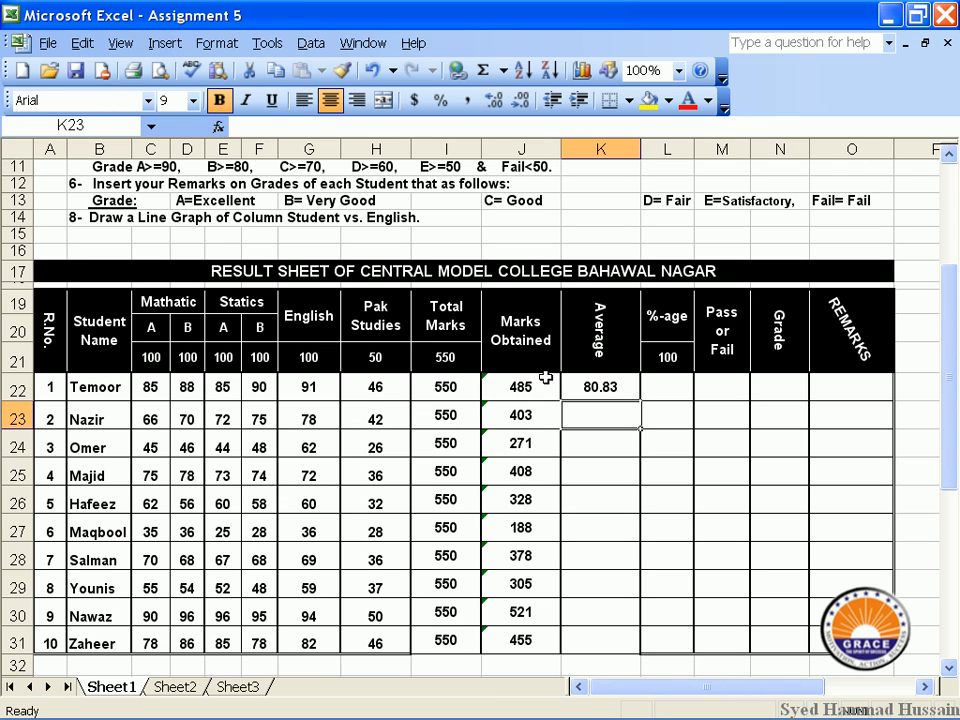
click(612, 387)
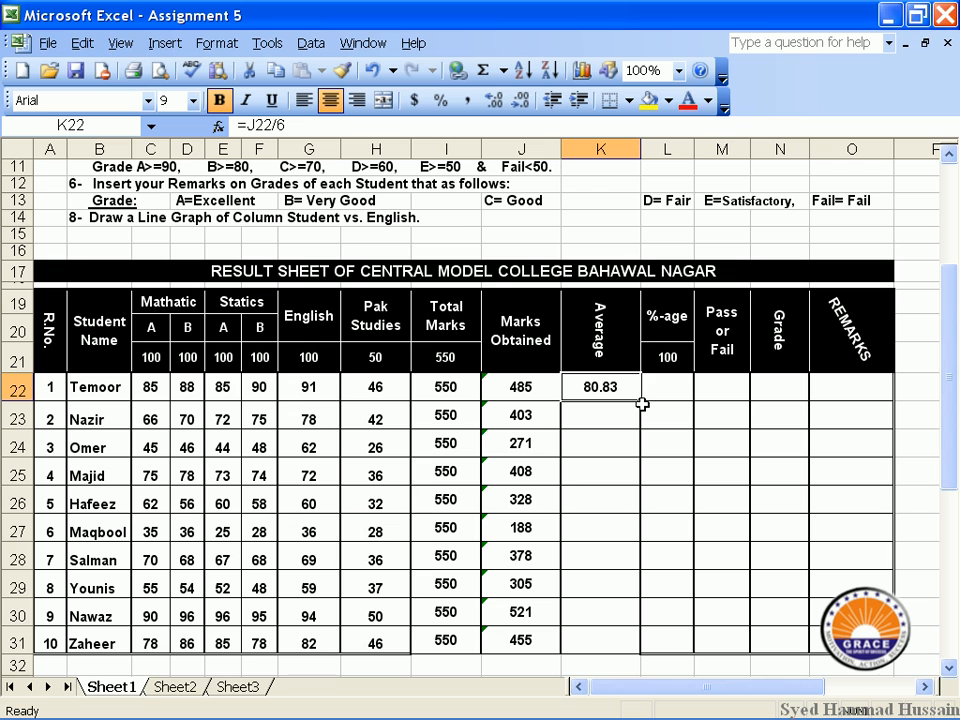
drag(642, 404, 630, 643)
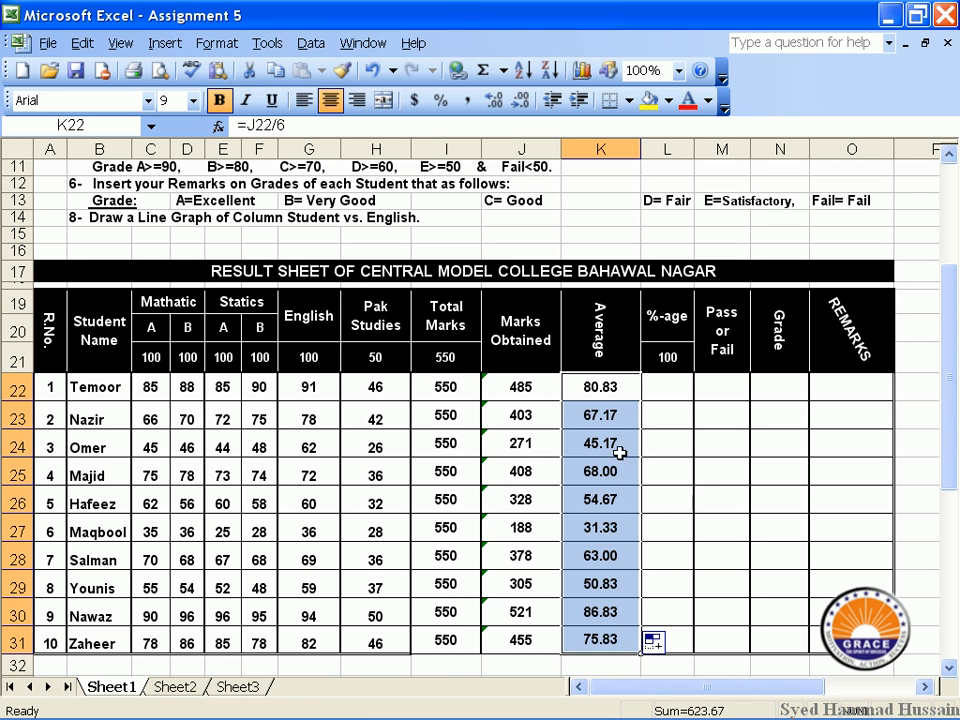
Compare the Marks Obtained formula in J22 with the Average formula in K22
click(540, 388)
click(612, 389)
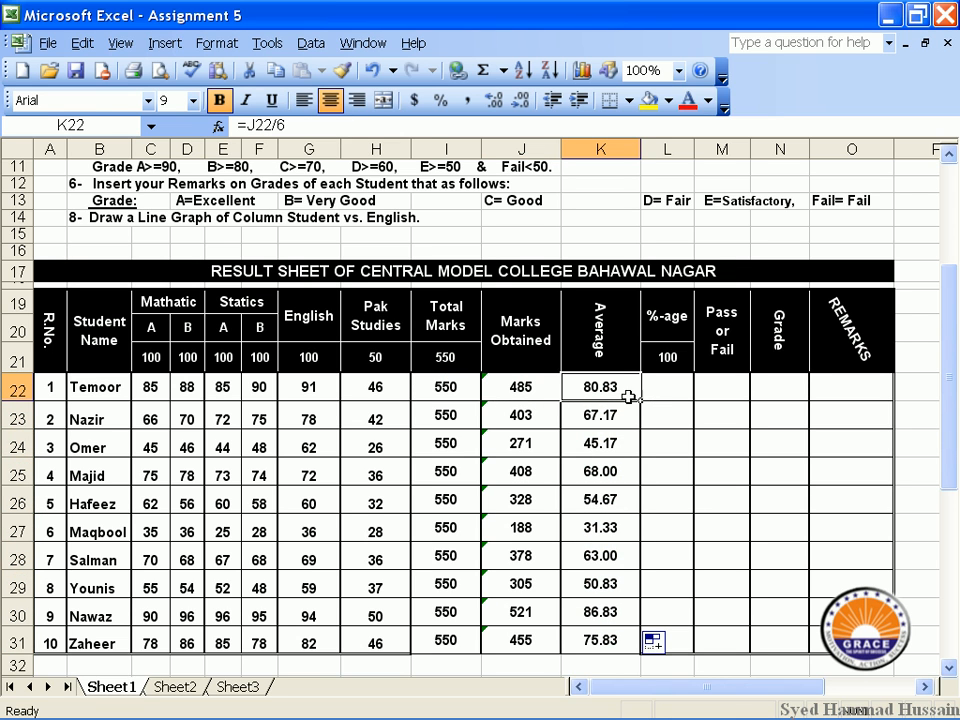
click(515, 387)
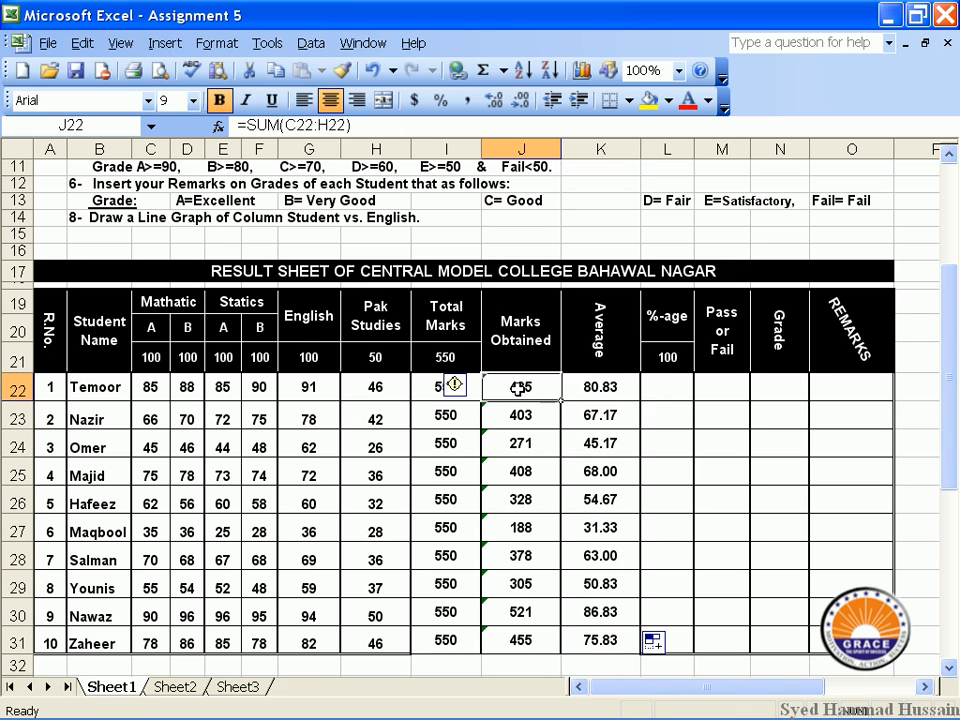
click(598, 387)
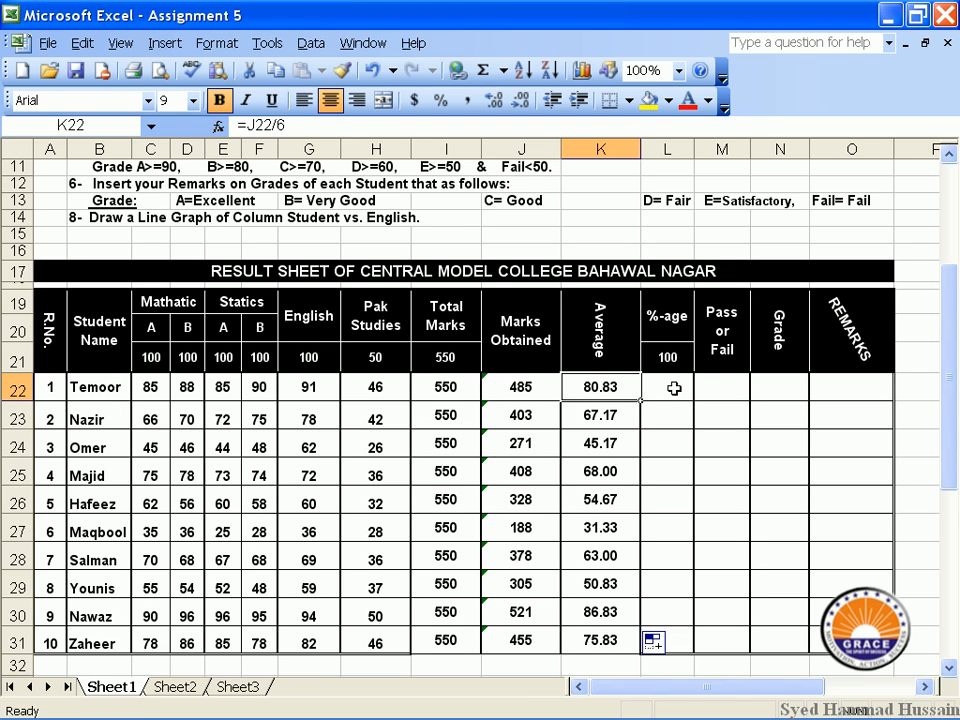
Switch to the excel2003fin document in Word and find the Percentage formula section
key(alt+Tab)
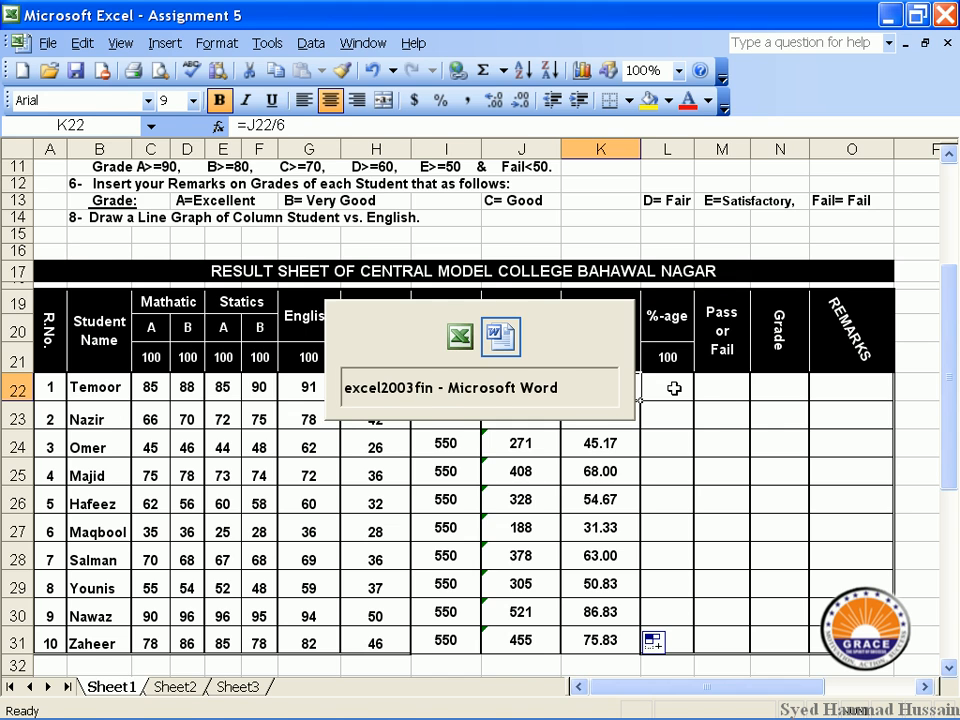
scroll(455, 428, down, 1)
scroll(455, 428, down, 3)
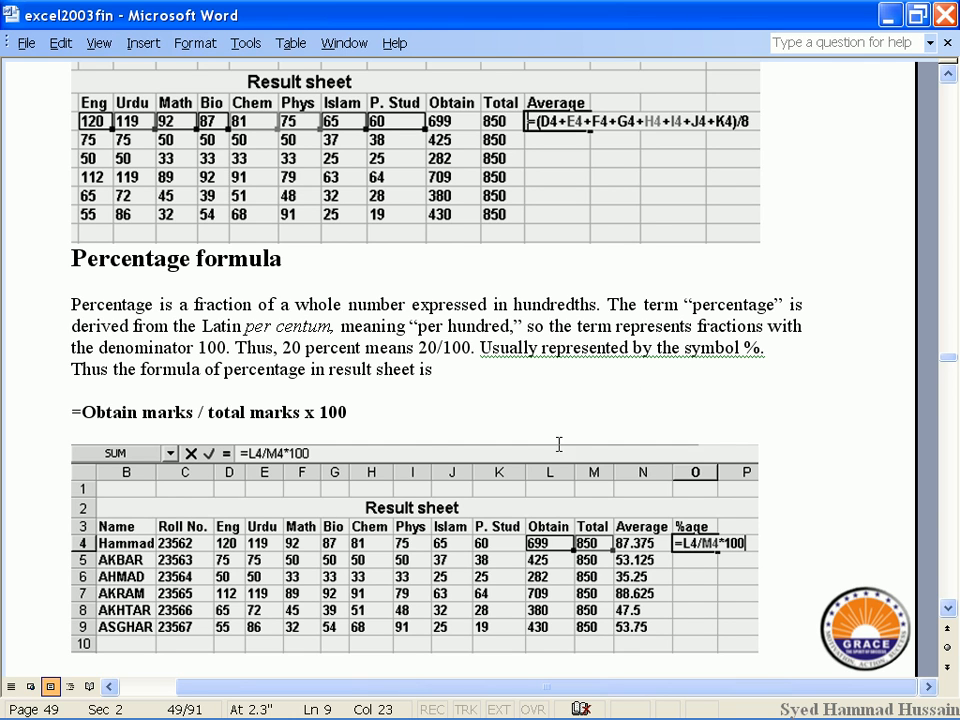
Enlarge the line "=Obtain marks / total marks x 100" to roughly twice its text size
drag(366, 414, 38, 411)
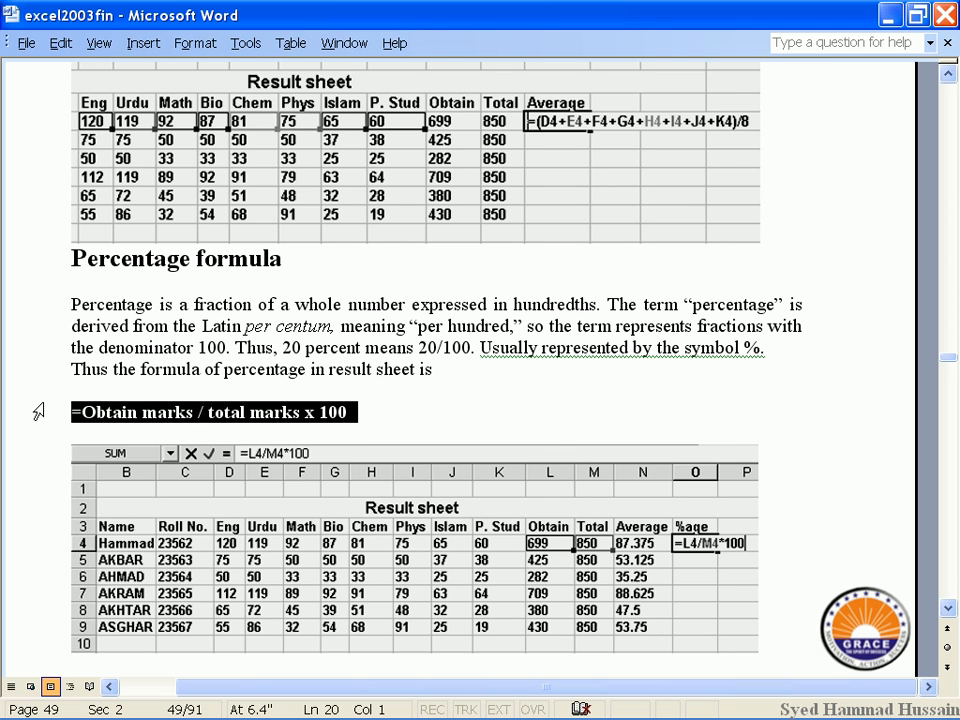
key(ctrl+bracketright)
key(ctrl+bracketright)
key(ctrl+bracketright)
key(ctrl+bracketright)
key(ctrl+bracketright)
key(ctrl+bracketright)
key(ctrl+bracketright)
key(ctrl+bracketright)
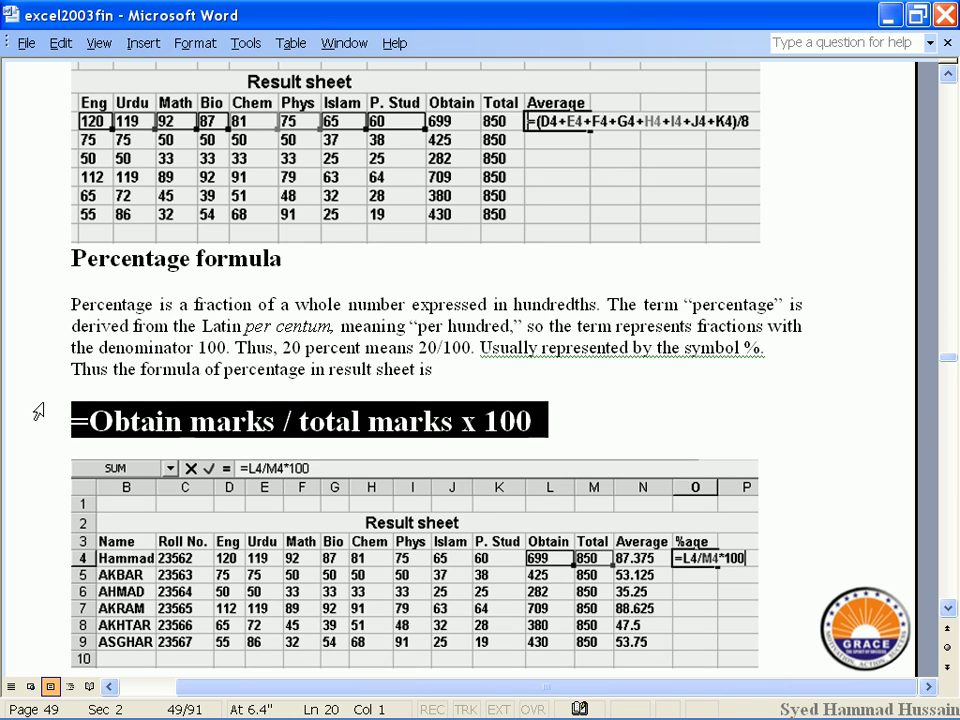
key(ctrl+bracketright)
key(ctrl+bracketright)
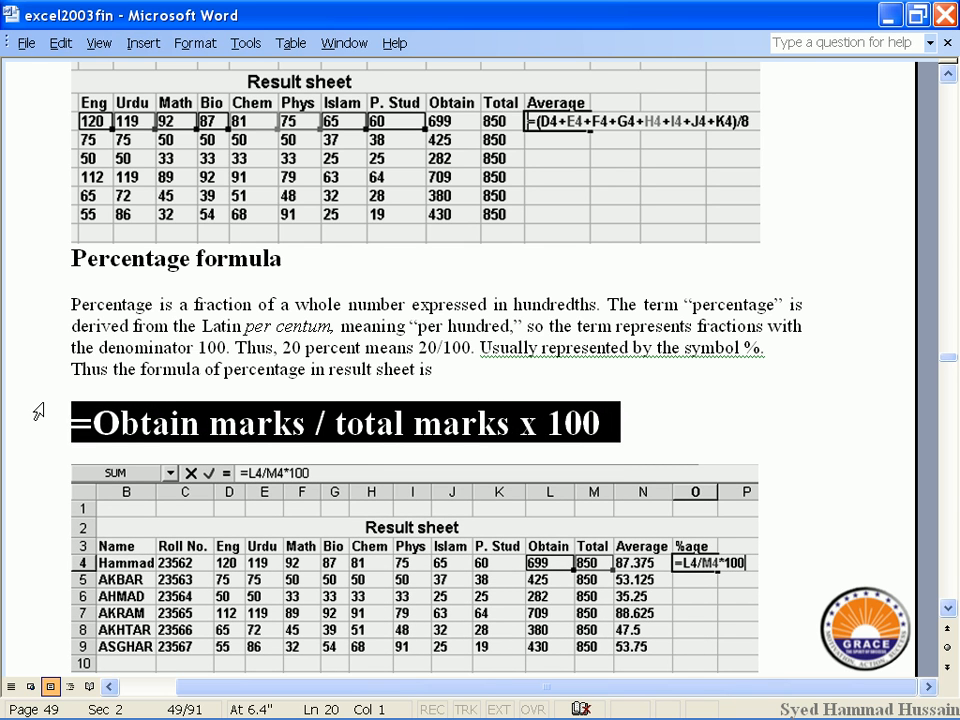
click(582, 424)
click(582, 430)
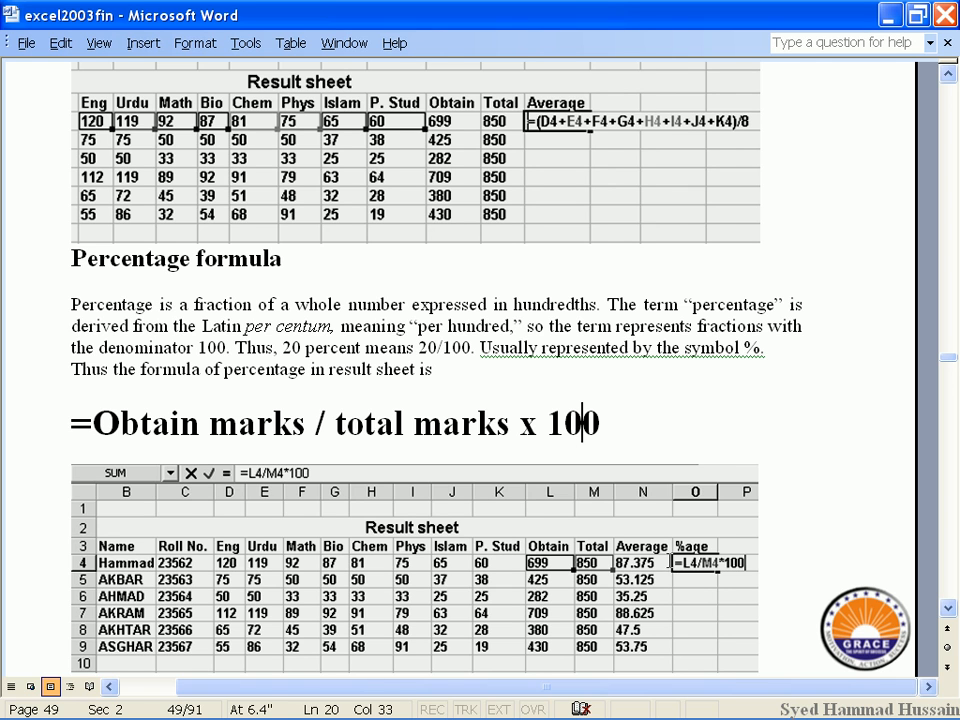
Switch back to the Assignment 5 workbook in Excel and enter =J22/I22*100 in L22 for the first student's percentage
scroll(670, 557, down, 2)
scroll(662, 548, up, 2)
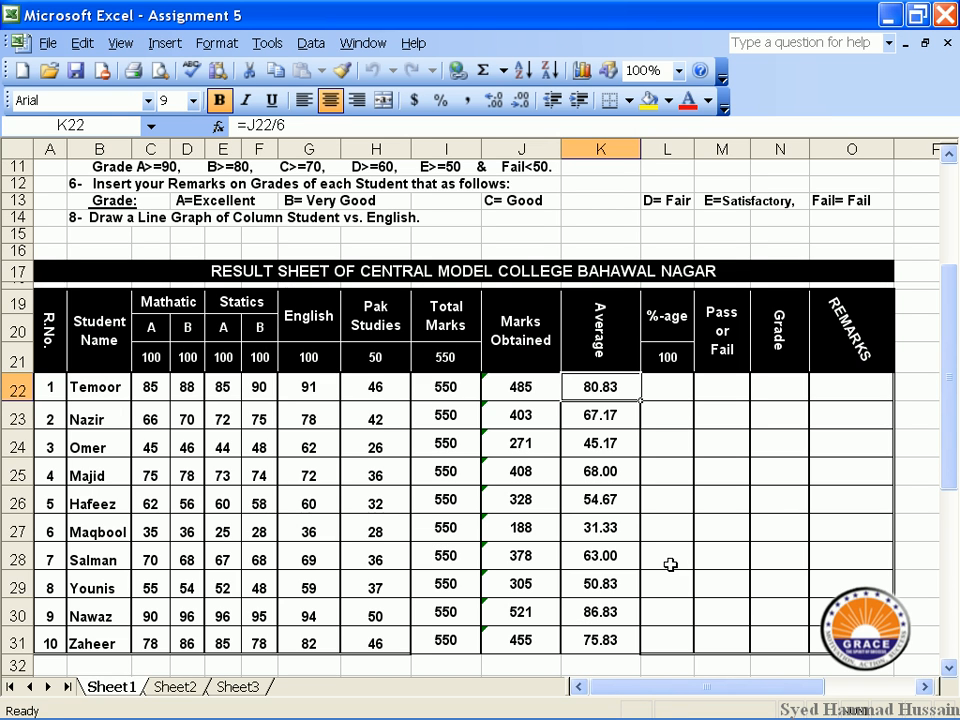
click(678, 391)
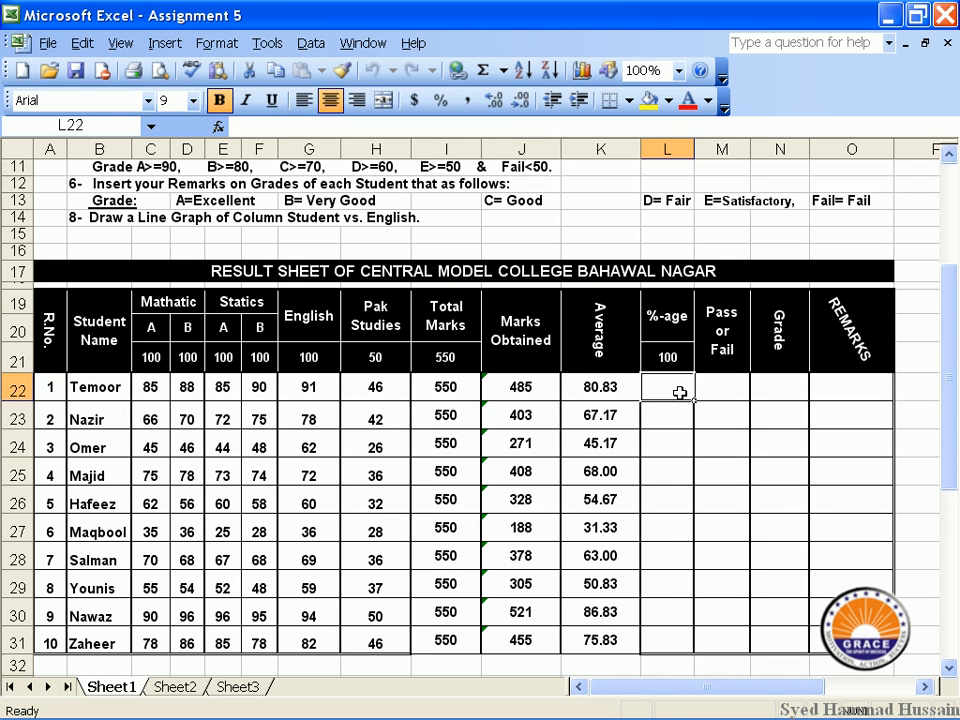
text(=)
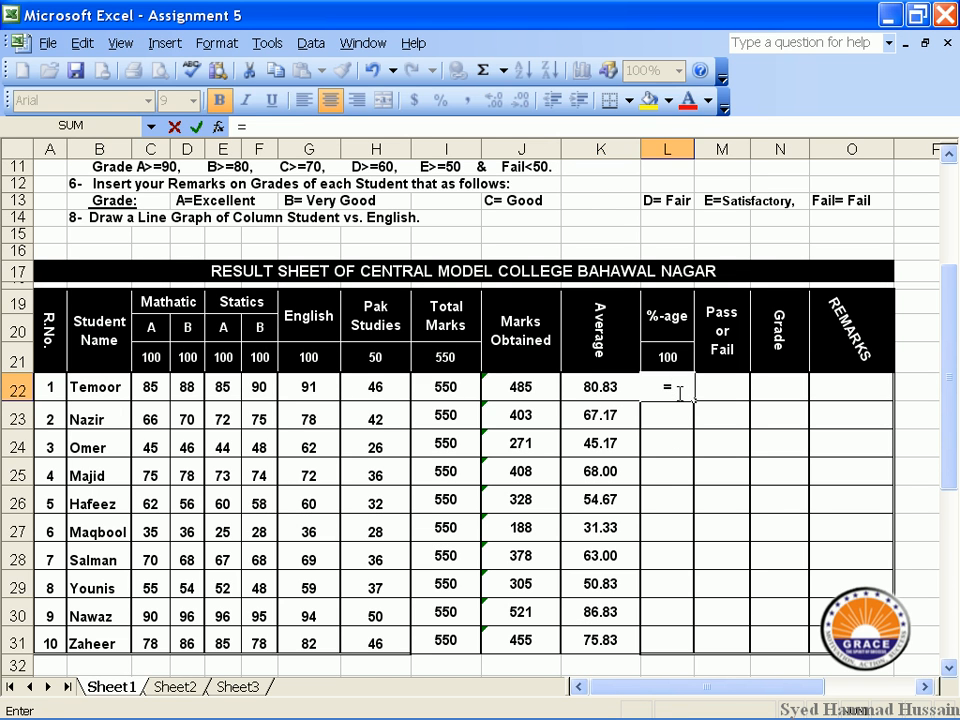
click(523, 388)
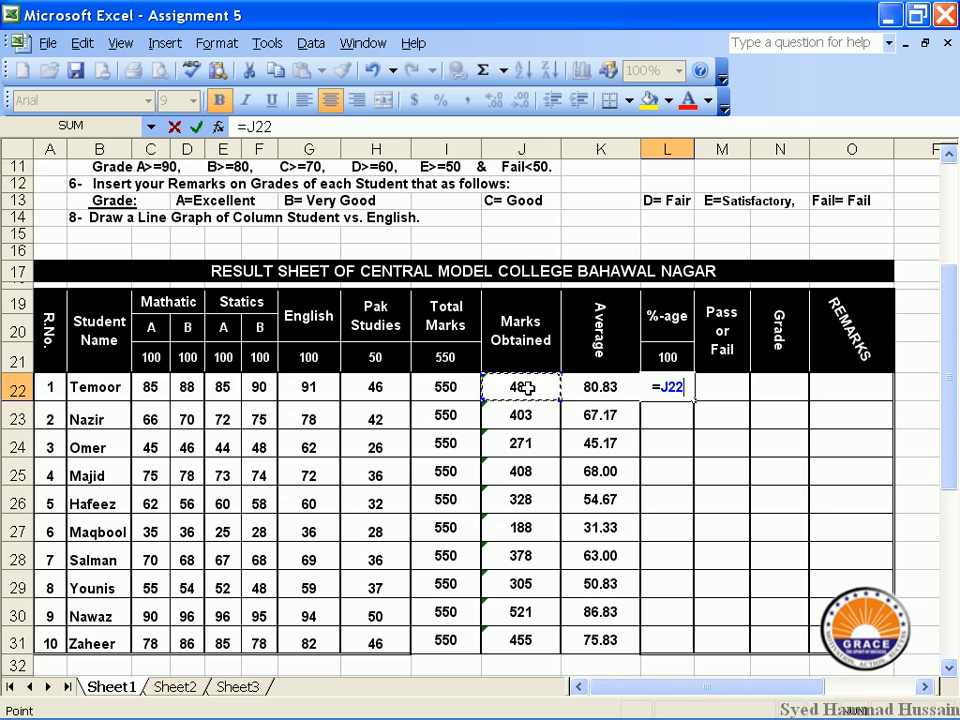
text(/)
click(446, 386)
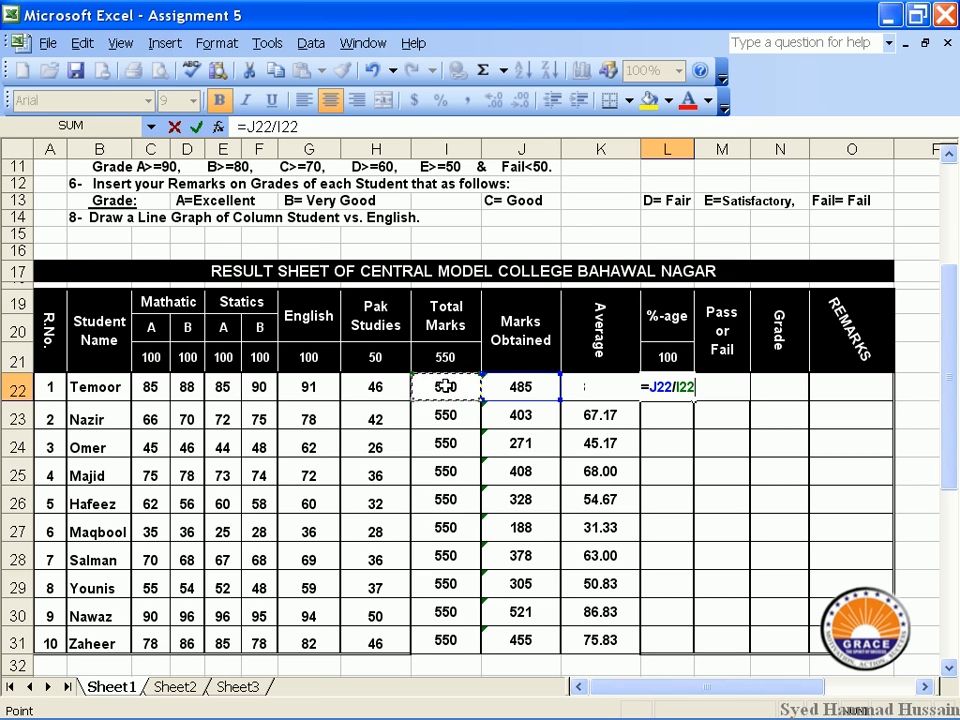
text(*1==)
key(BackSpace)
key(BackSpace)
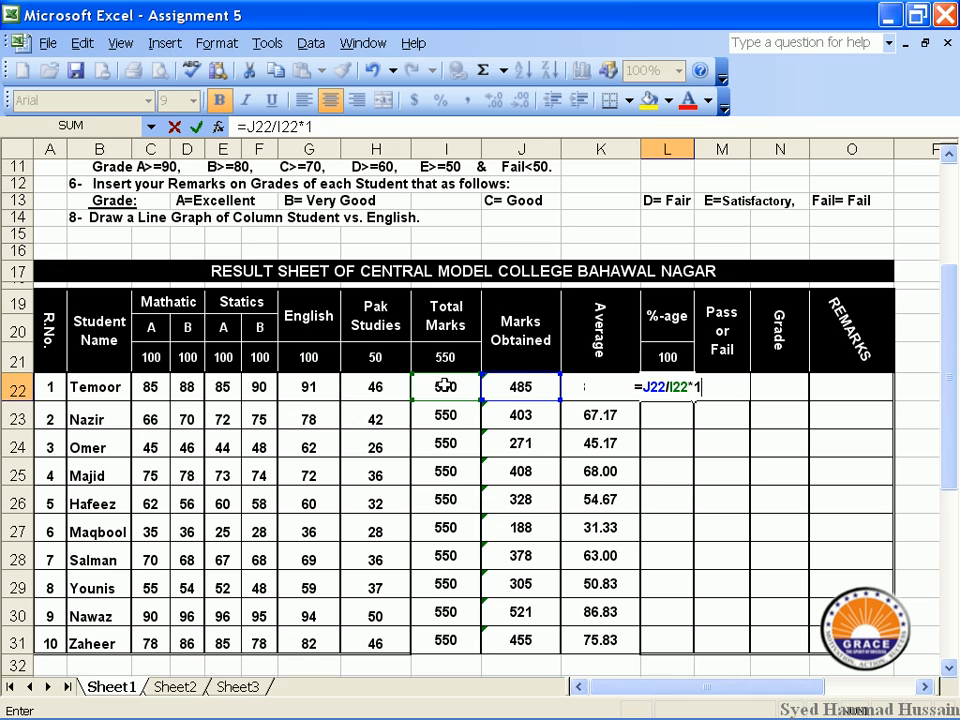
text(00)
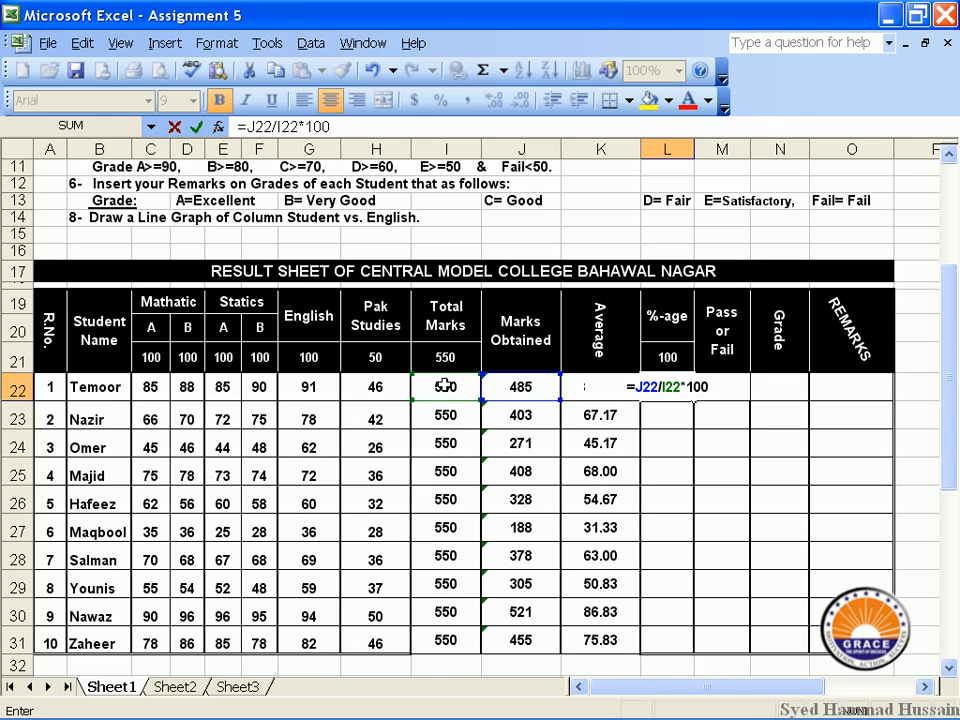
key(Return)
Fill the percentage formula from L22 down through L31
click(665, 386)
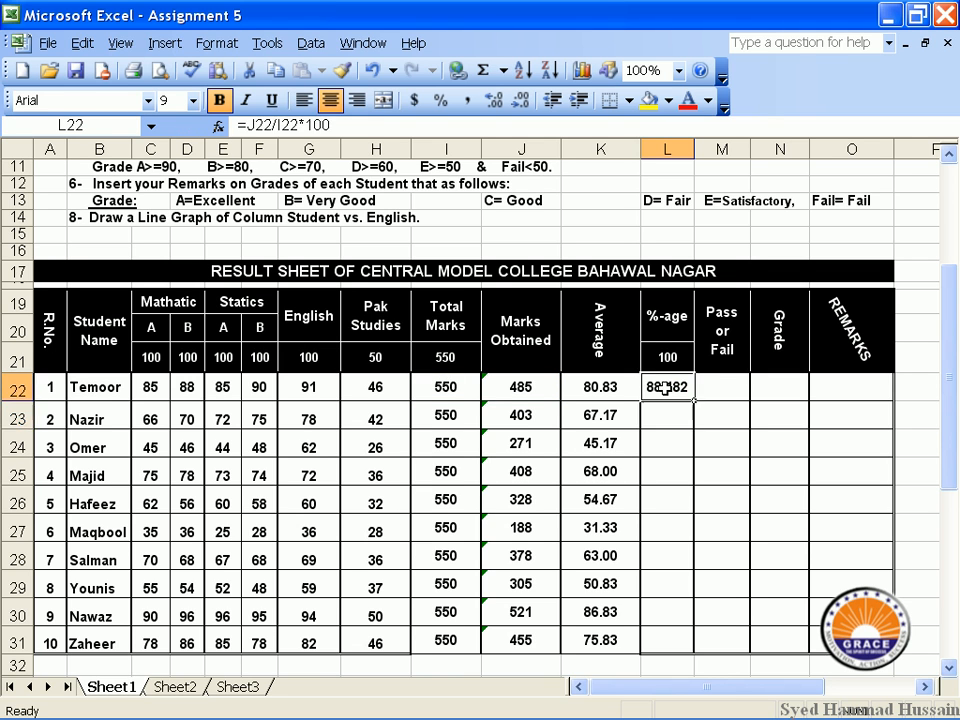
drag(698, 400, 689, 633)
click(724, 505)
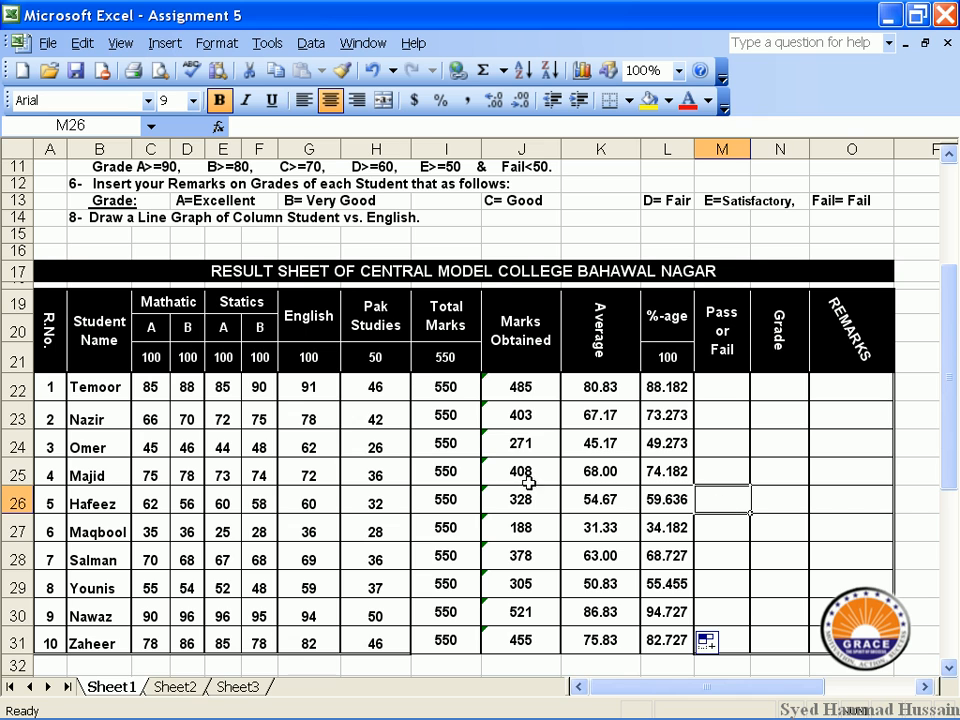